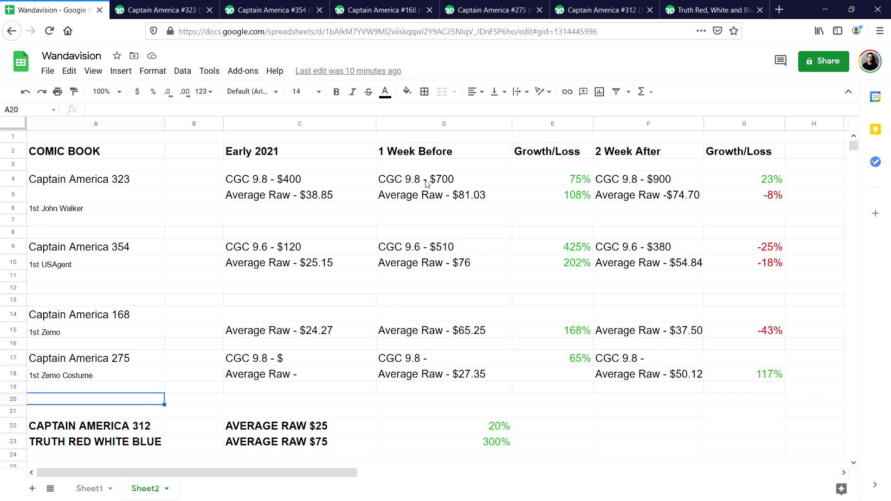
# Step: View the GoCollect covers for Captain America #323, #354, #168, #275, #312 and Truth Red, White & Black in turn
pyautogui.click(170, 11)
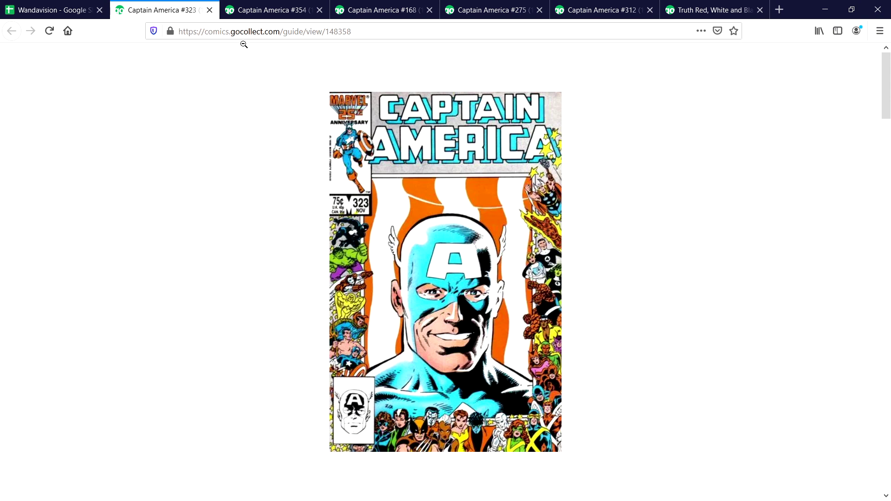
pyautogui.click(254, 11)
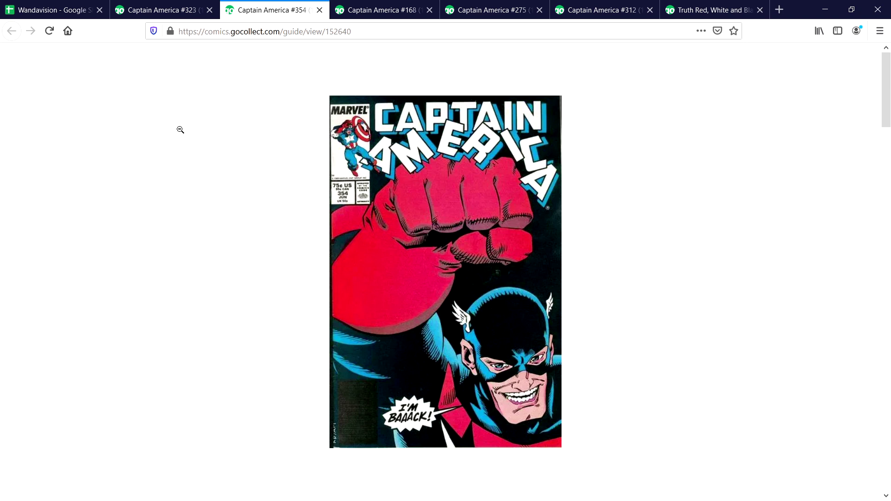
pyautogui.click(364, 12)
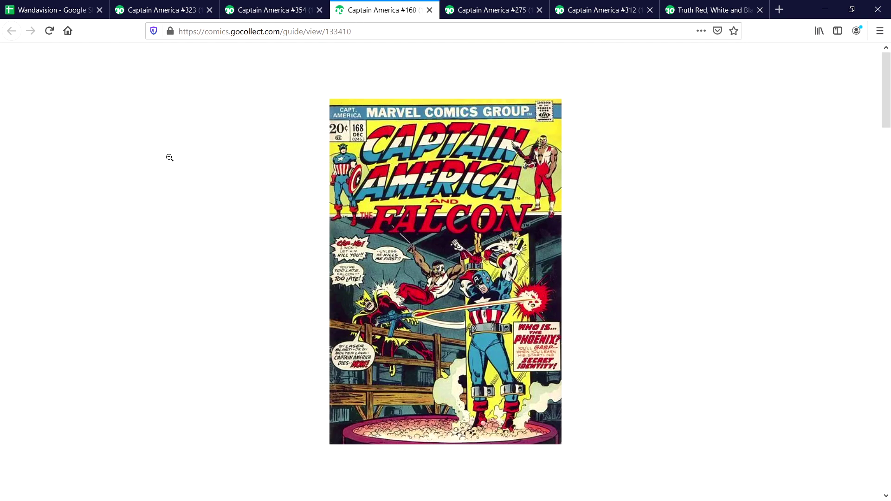
pyautogui.click(496, 12)
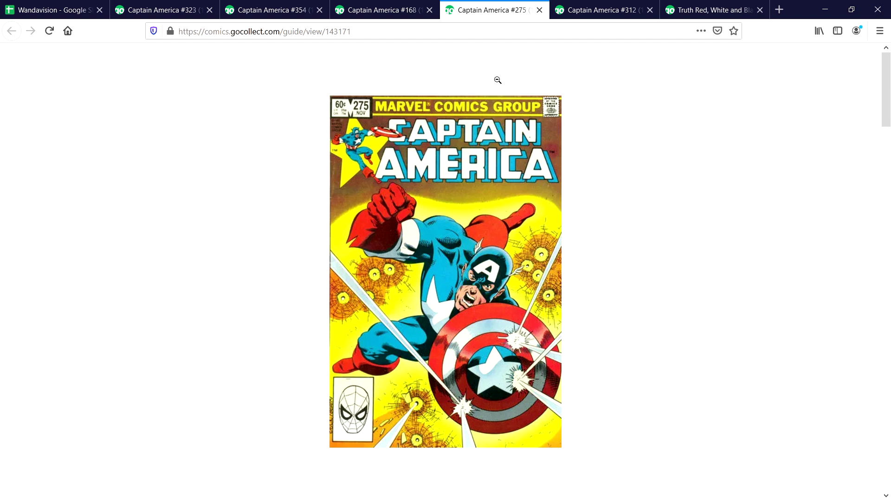
pyautogui.click(598, 10)
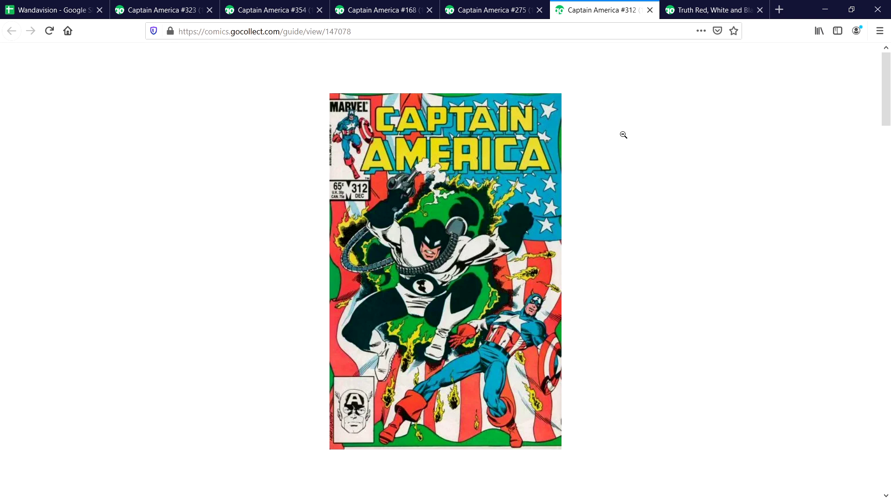
pyautogui.click(694, 10)
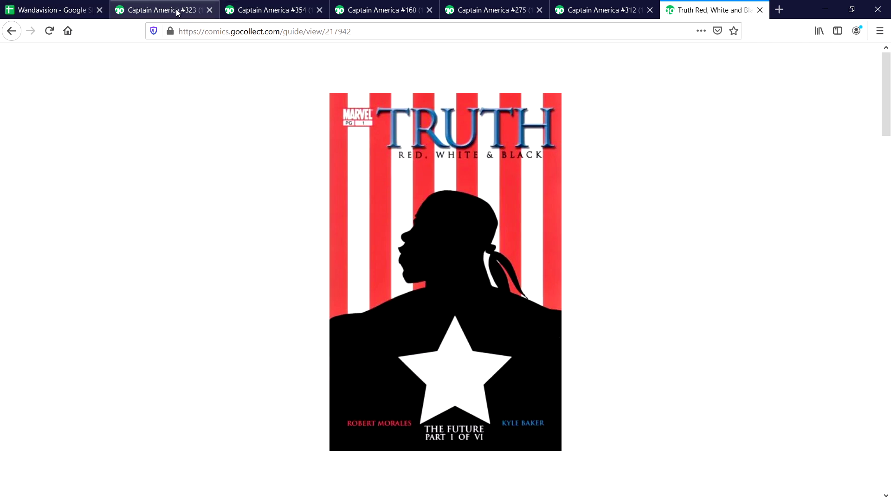
# Step: Review the Wandavision price sheet in Google Sheets and check it against the Captain America #323 cover page
pyautogui.click(56, 11)
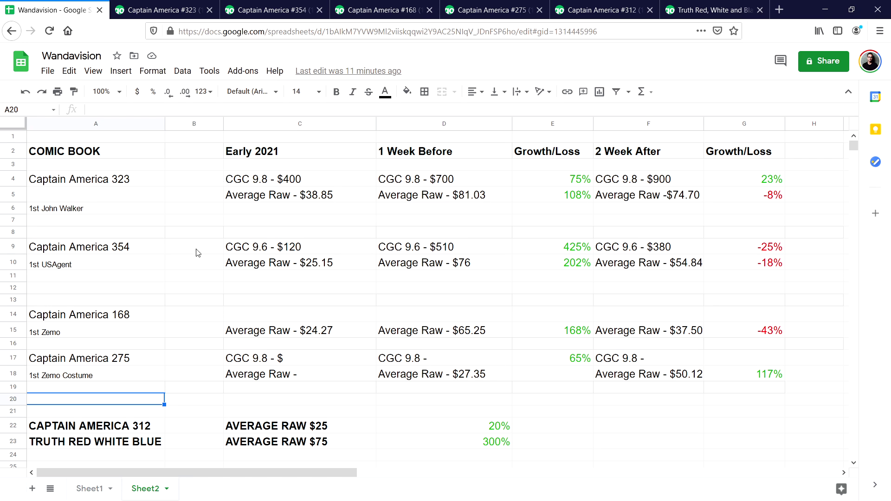
pyautogui.click(186, 10)
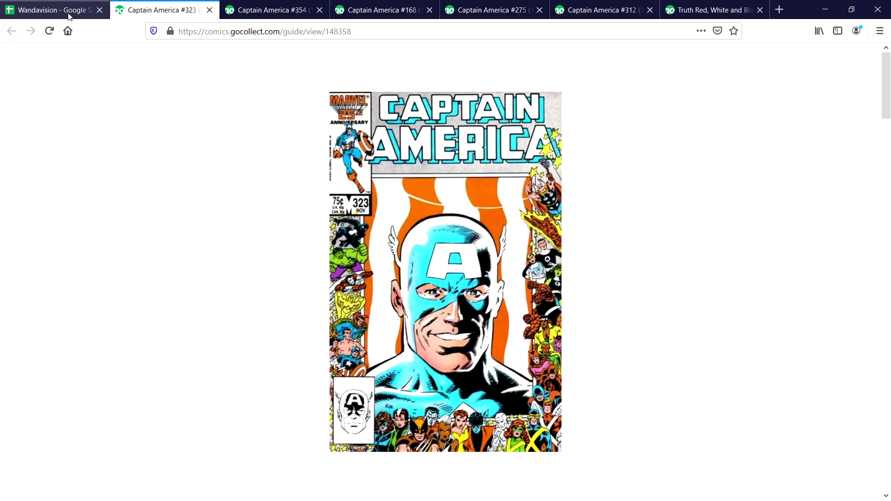
pyautogui.click(69, 17)
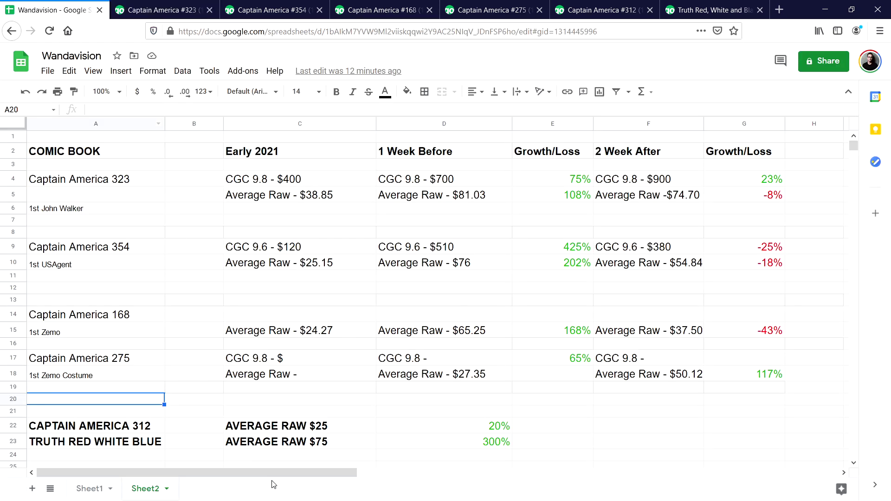
# Step: Examine Captain America 323's average raw prices and growth/loss percentages from Early 2021 through 2 Week After, highlighting each cell
pyautogui.moveTo(279, 471); pyautogui.dragTo(343, 469)
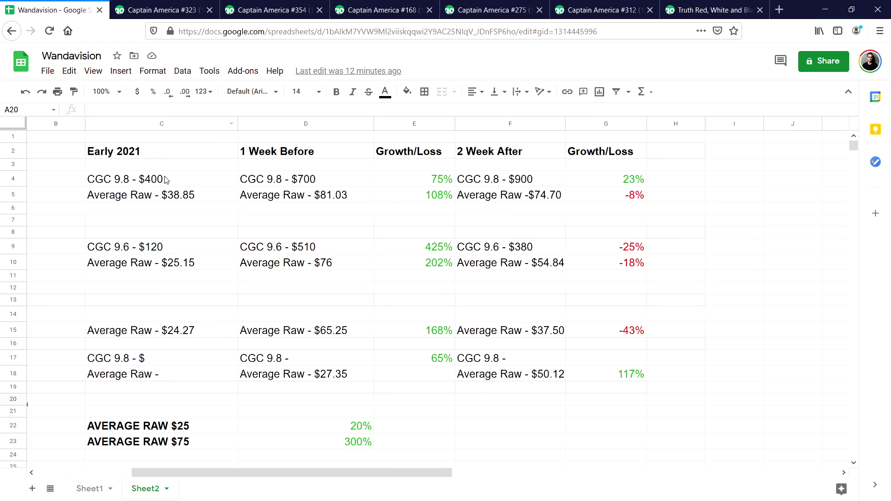
pyautogui.tripleClick(185, 194)
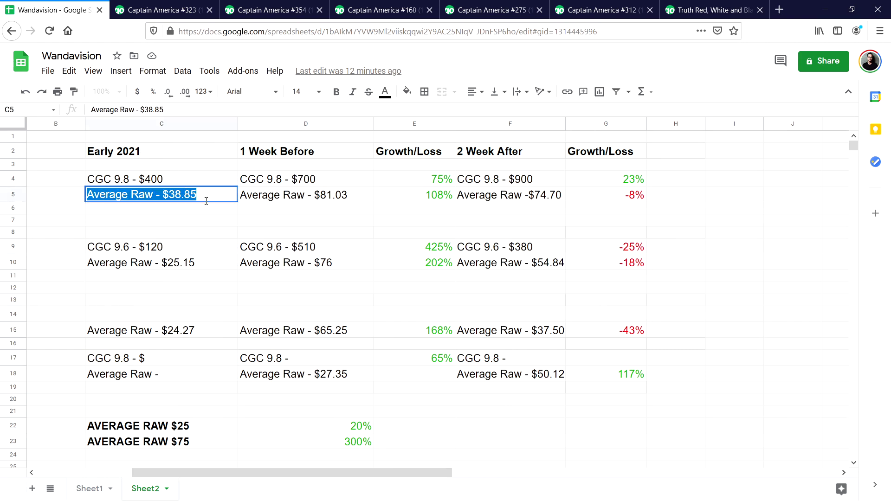
pyautogui.tripleClick(349, 195)
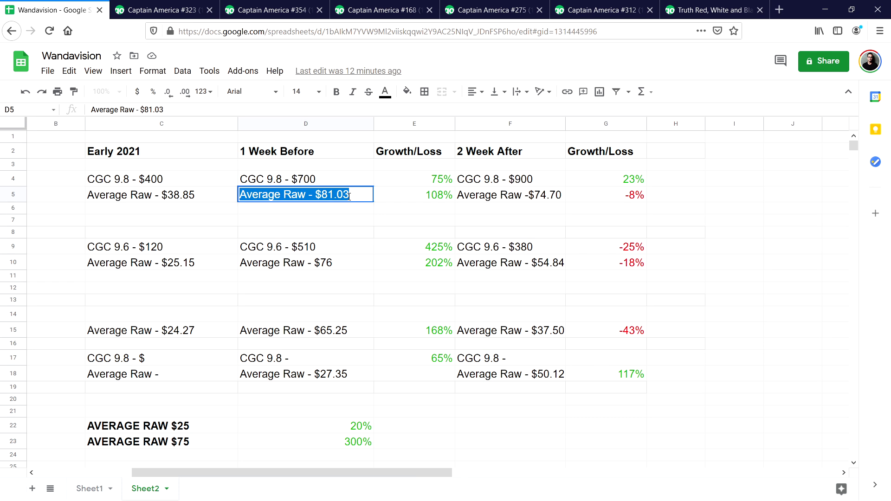
pyautogui.tripleClick(424, 194)
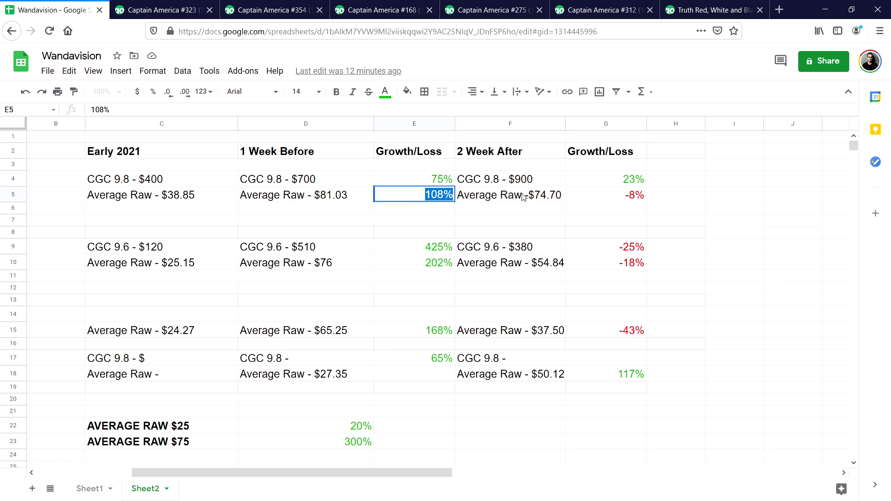
pyautogui.tripleClick(504, 190)
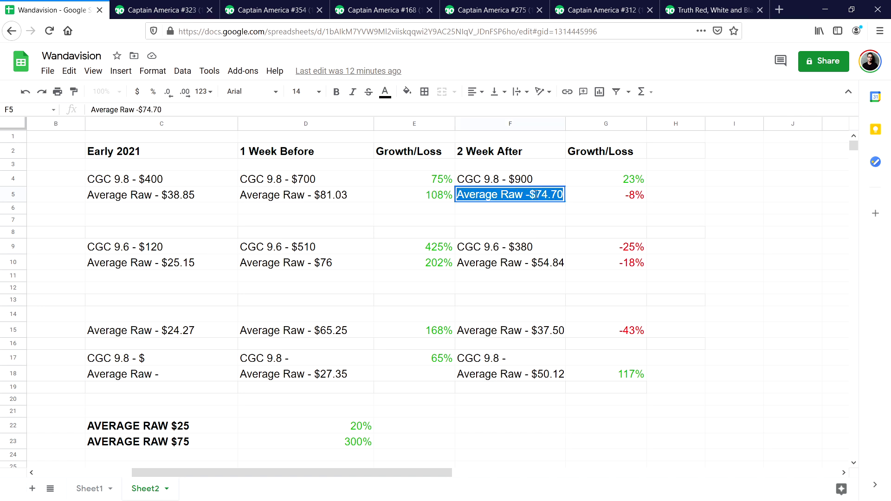
pyautogui.tripleClick(619, 194)
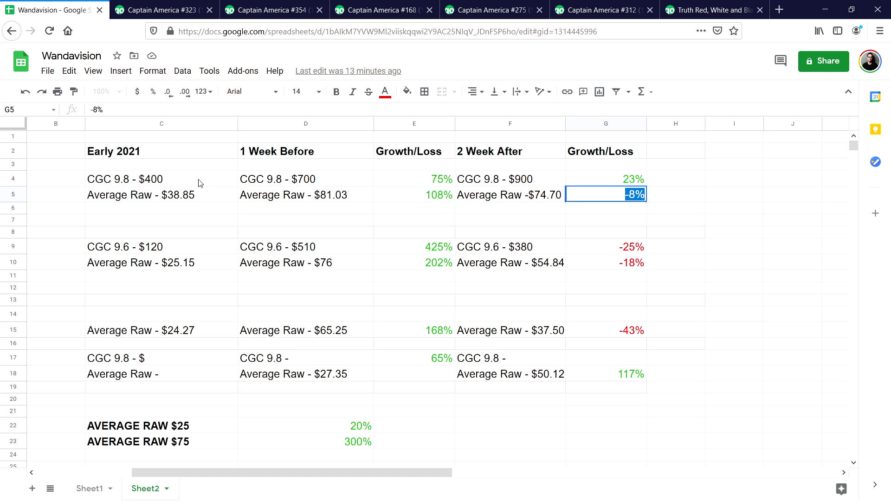
# Step: Examine Captain America 323's CGC 9.8 prices and first growth percentage across the three periods, highlighting each cell
pyautogui.click(178, 180)
pyautogui.doubleClick(175, 177)
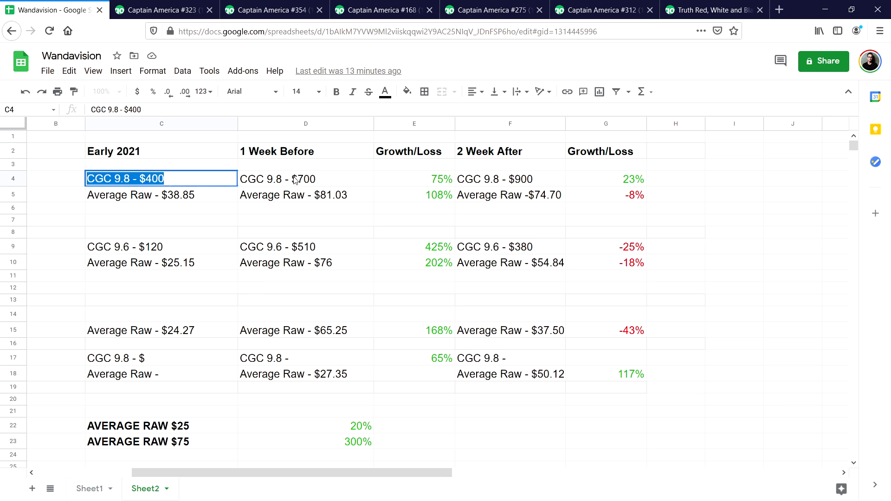
pyautogui.click(339, 180)
pyautogui.doubleClick(310, 178)
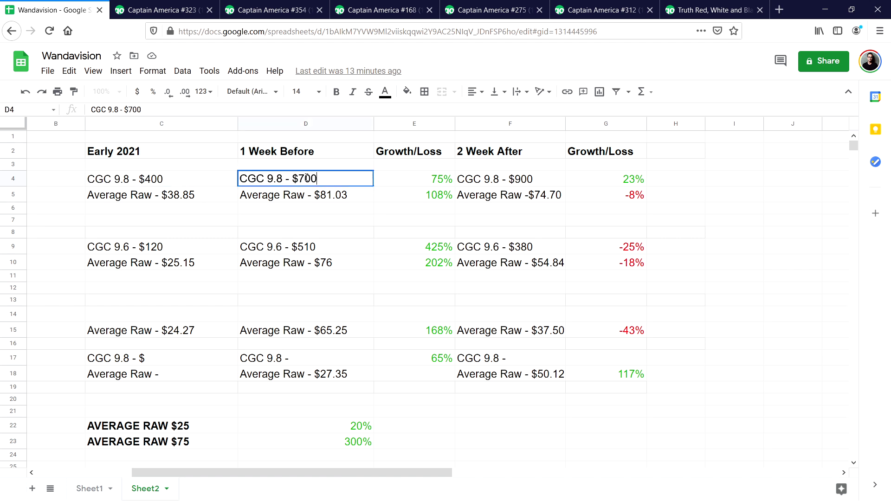
pyautogui.doubleClick(410, 180)
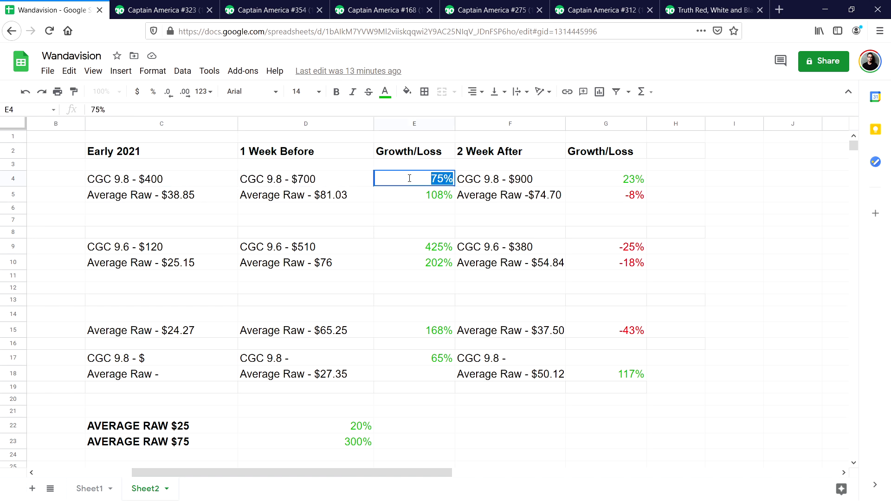
pyautogui.click(493, 182)
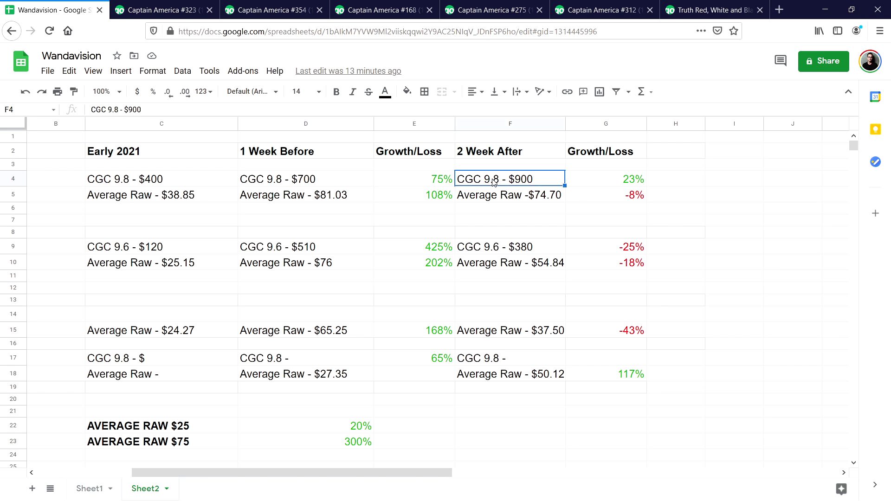
pyautogui.doubleClick(526, 175)
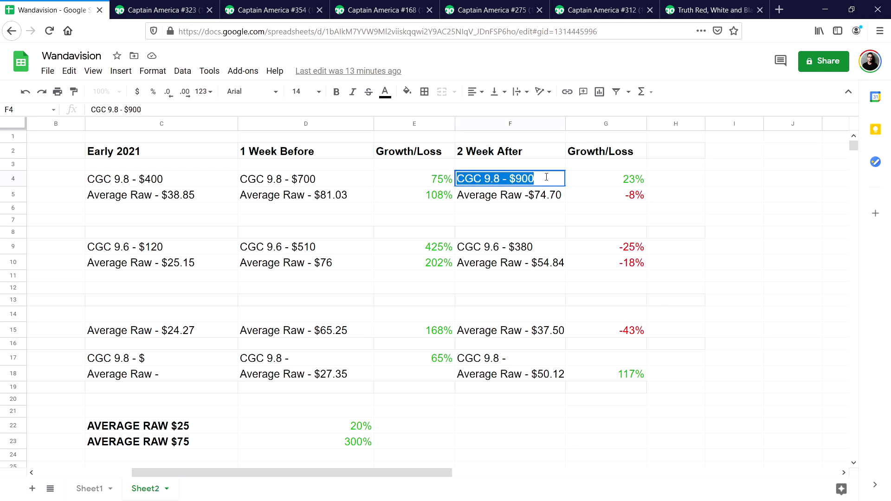
pyautogui.press('Escape')
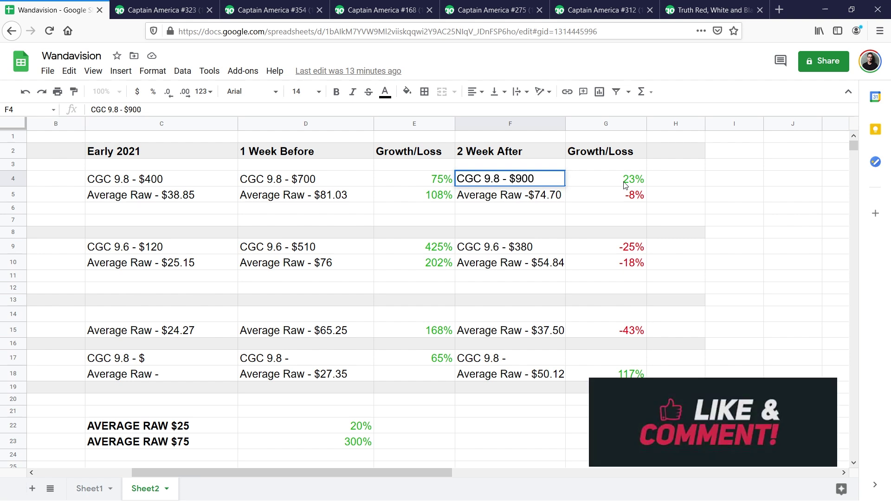
# Step: View the Captain America #323 and #354 covers on GoCollect, returning to the price sheet after each
pyautogui.click(146, 12)
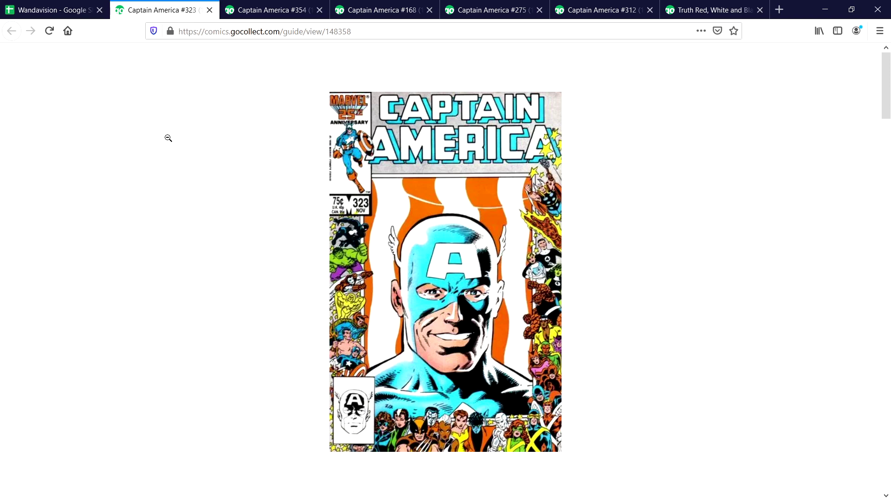
pyautogui.click(65, 10)
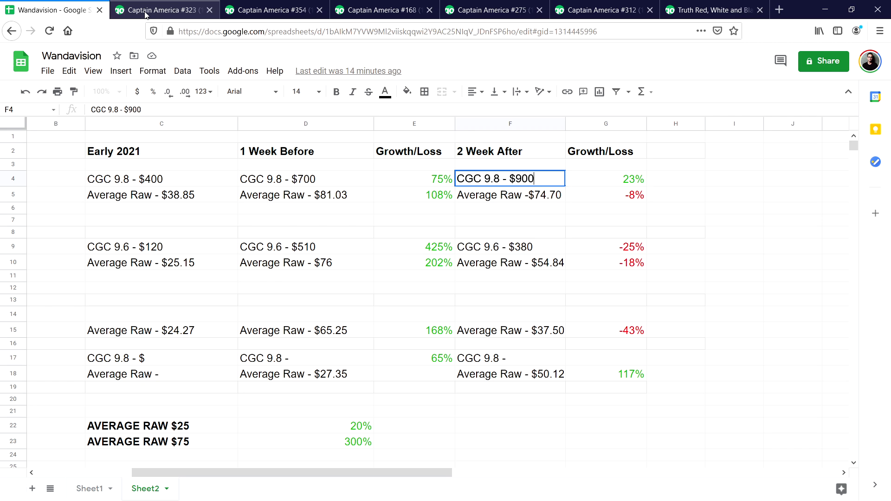
pyautogui.click(245, 14)
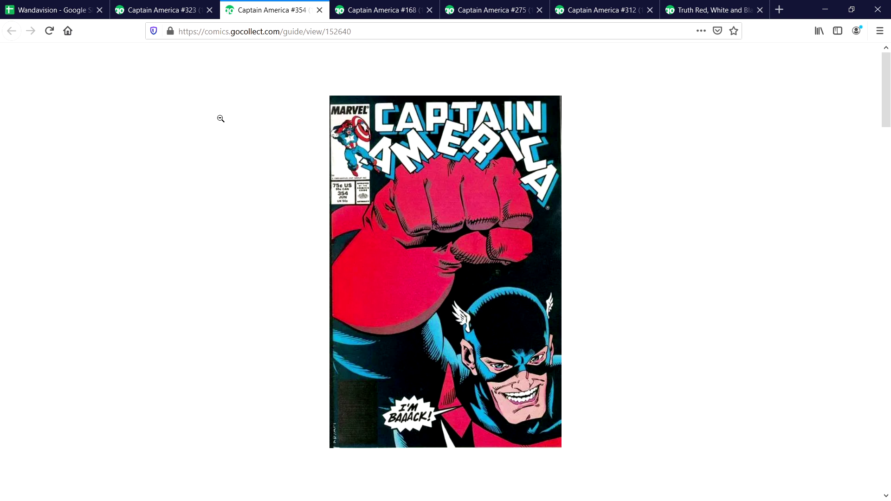
pyautogui.click(62, 10)
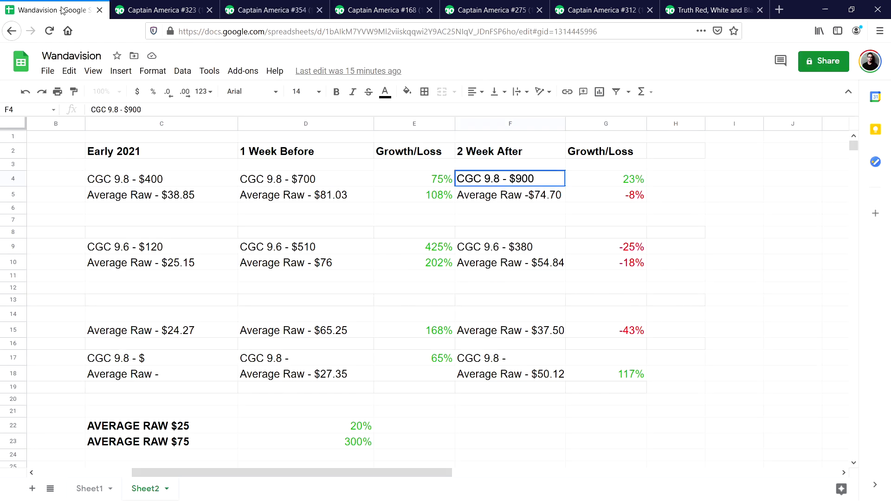
# Step: Examine Captain America 354's average raw prices and growth/loss percentages across the three periods, highlighting each cell
pyautogui.click(520, 248)
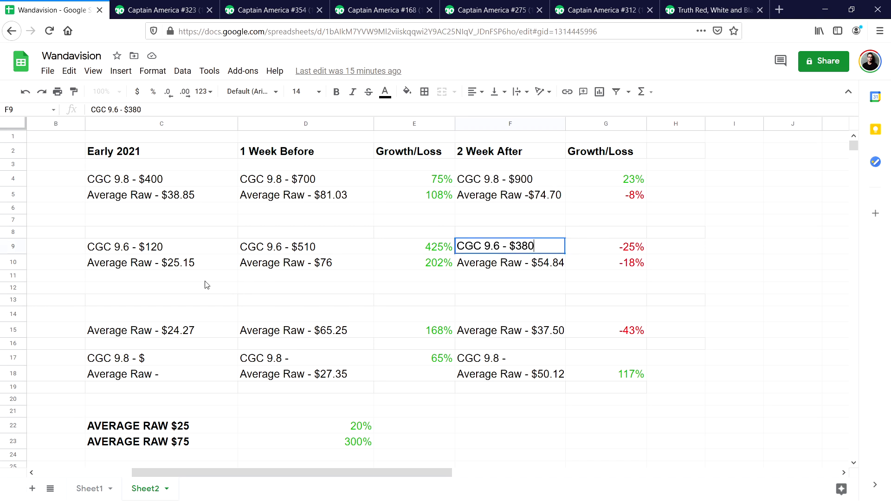
pyautogui.click(177, 266)
pyautogui.tripleClick(176, 264)
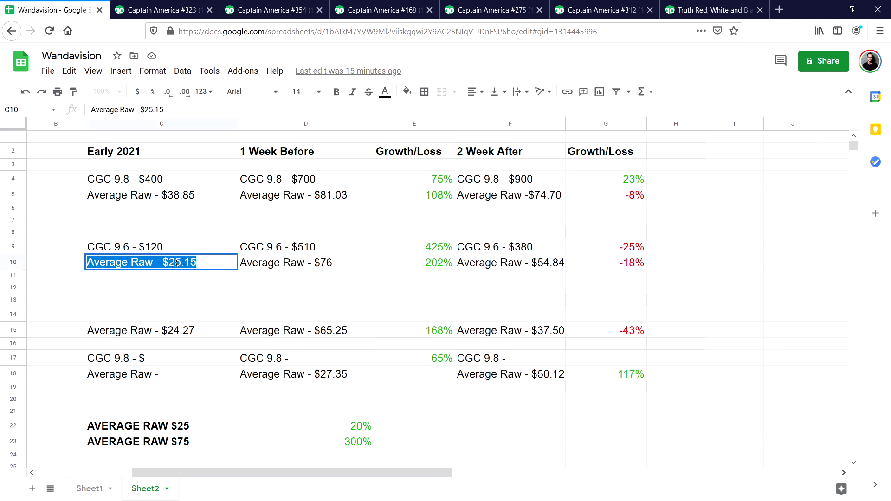
pyautogui.tripleClick(342, 262)
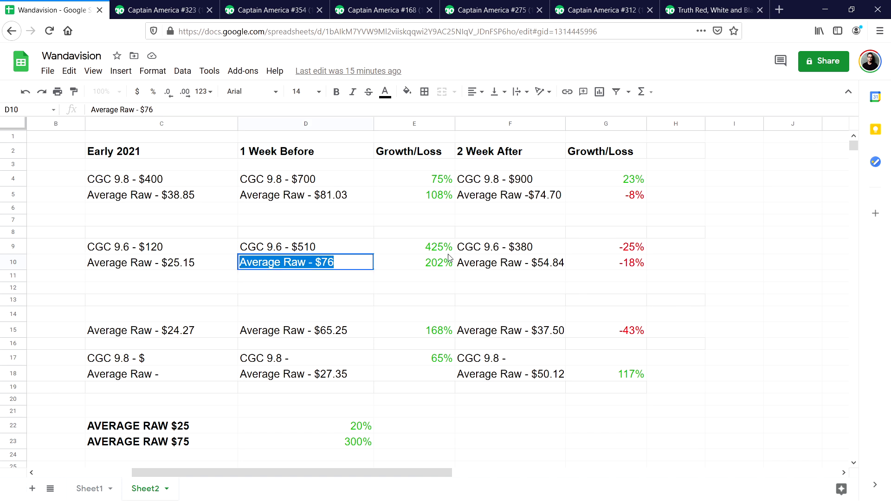
pyautogui.tripleClick(437, 263)
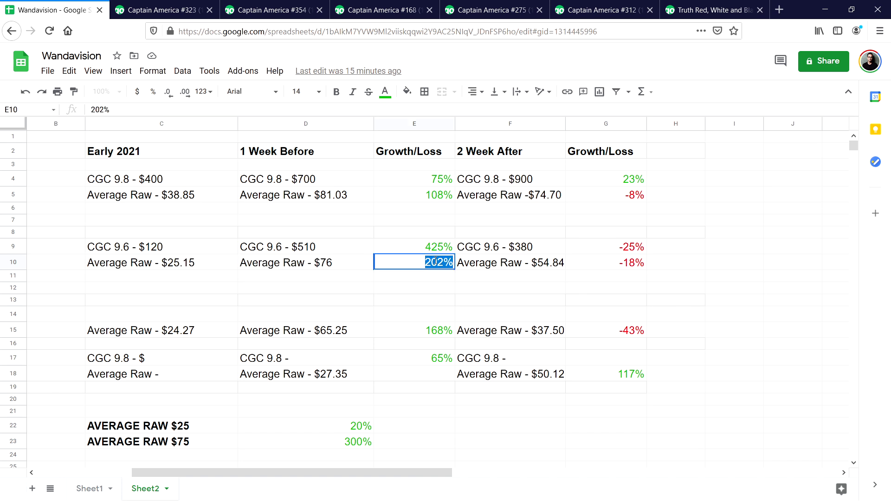
pyautogui.tripleClick(535, 263)
pyautogui.click(609, 260)
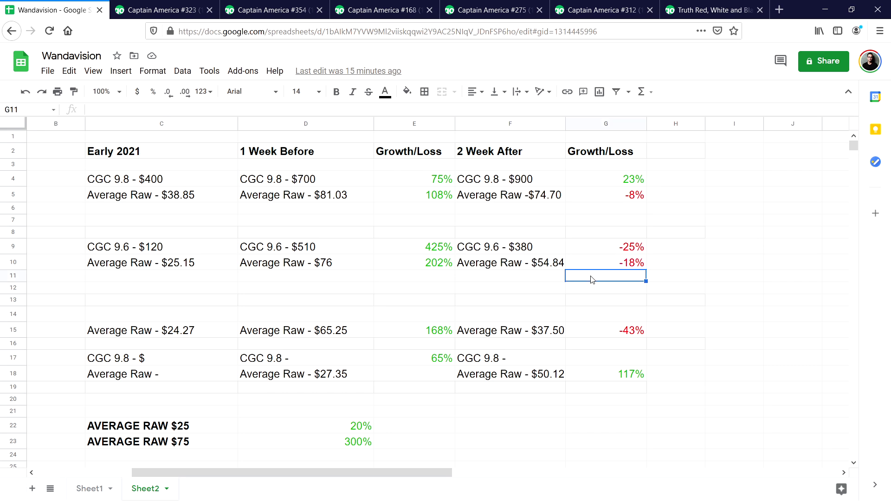
pyautogui.tripleClick(609, 259)
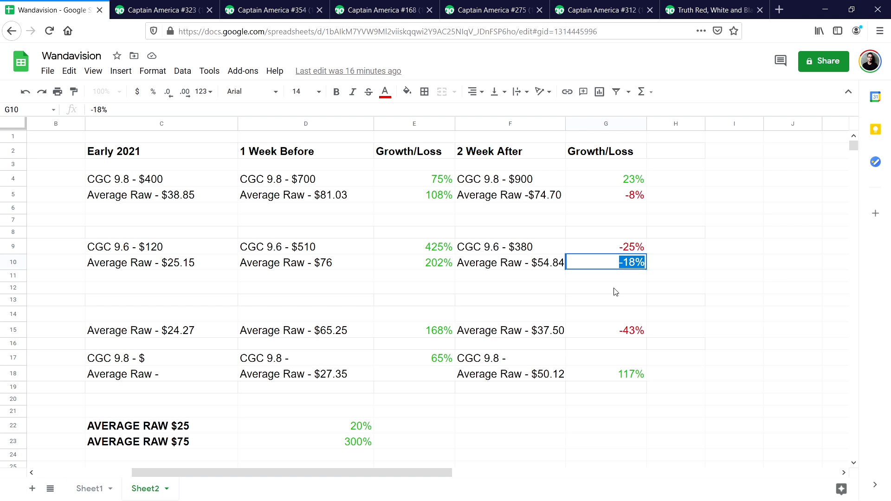
# Step: Examine Captain America 354's CGC 9.6 prices for Early 2021, 1 Week Before and 2 Week After, highlighting each cell
pyautogui.doubleClick(328, 248)
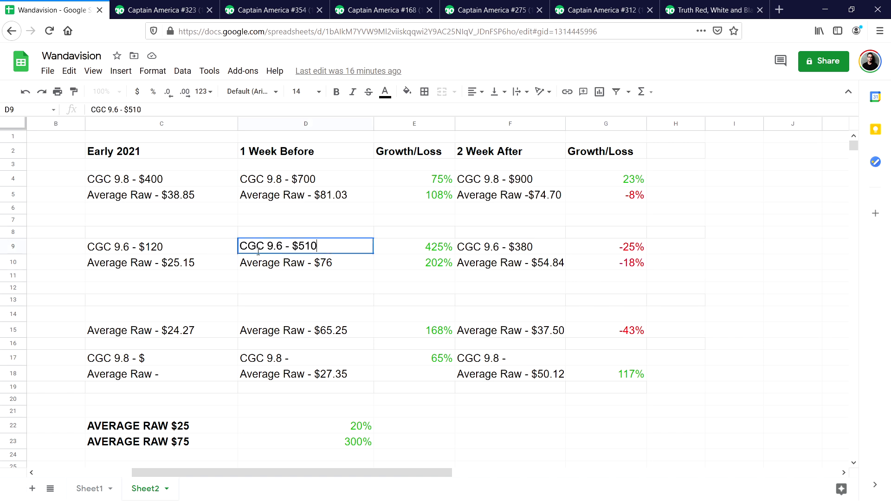
pyautogui.click(154, 249)
pyautogui.doubleClick(173, 251)
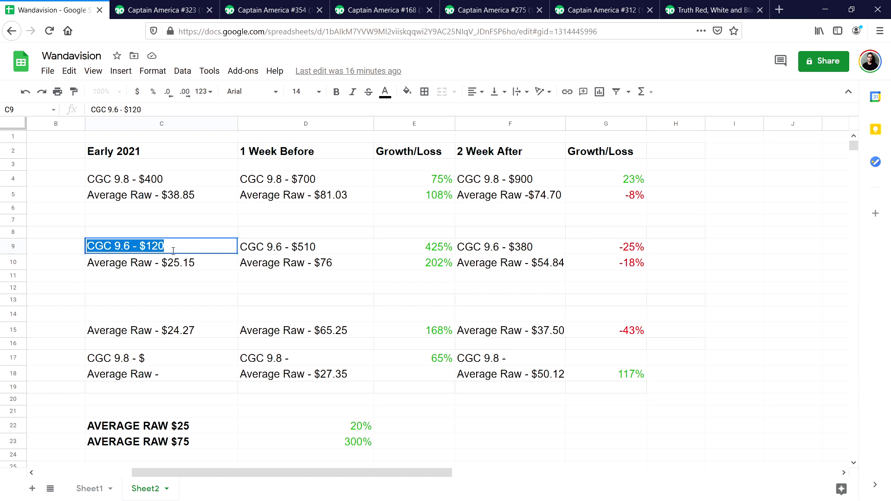
pyautogui.tripleClick(320, 250)
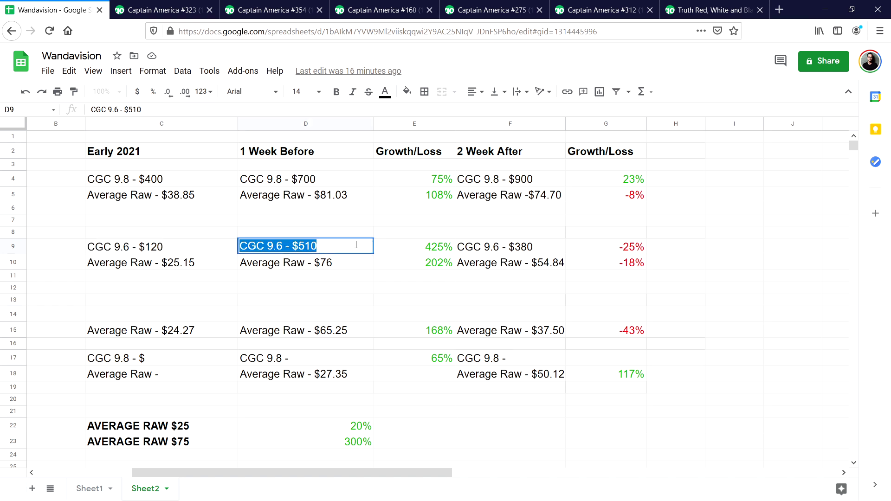
pyautogui.click(538, 246)
pyautogui.doubleClick(540, 246)
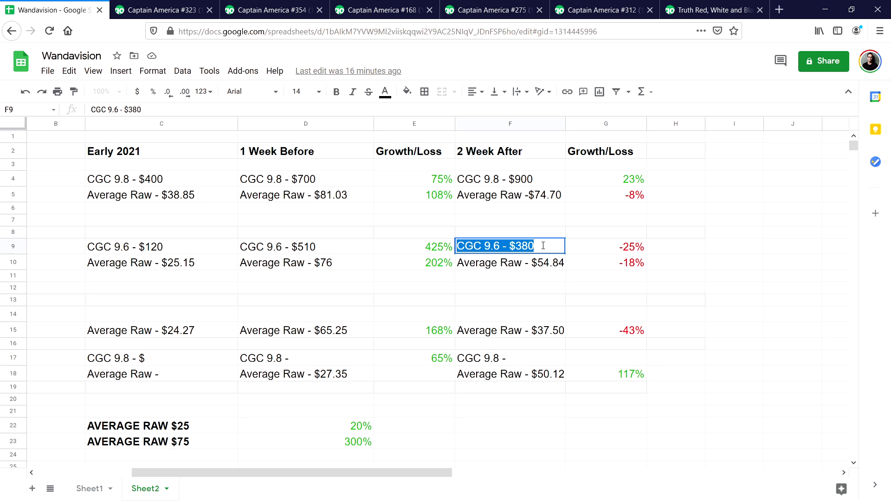
# Step: Check Captain America 354's CGC 9.6 growth/loss for 2 Week After, and bring up its cover on GoCollect
pyautogui.click(633, 246)
pyautogui.click(612, 278)
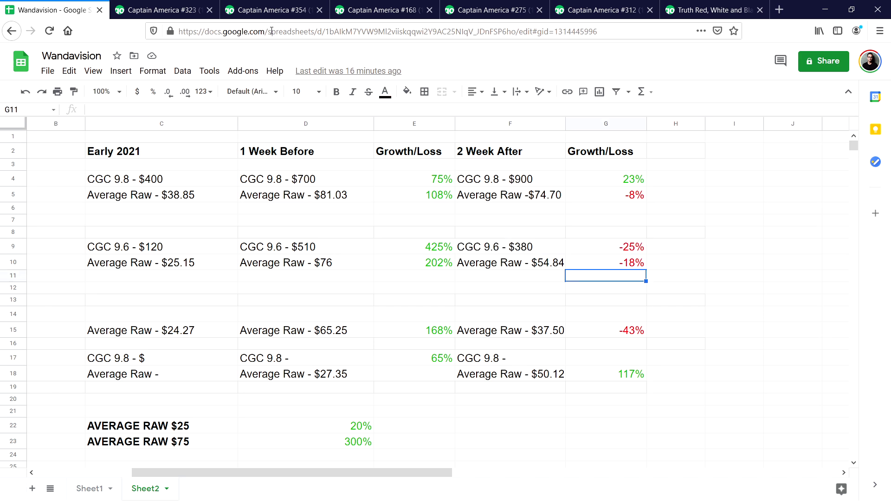
pyautogui.click(274, 10)
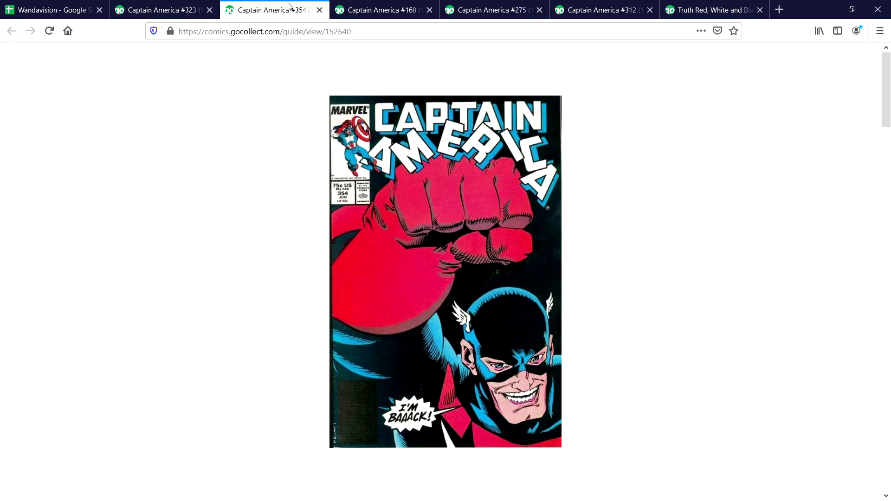
# Step: View the Captain America #168 and #275 covers on GoCollect, alternating between the two issues
pyautogui.click(389, 11)
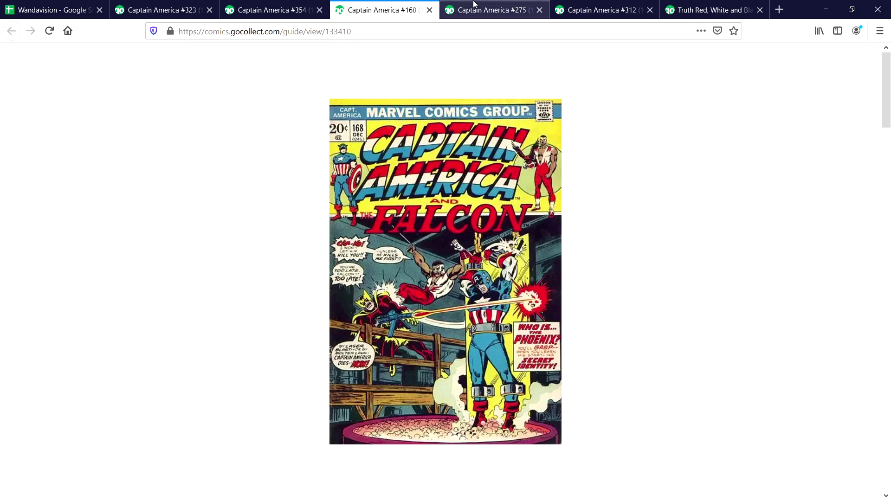
pyautogui.click(487, 15)
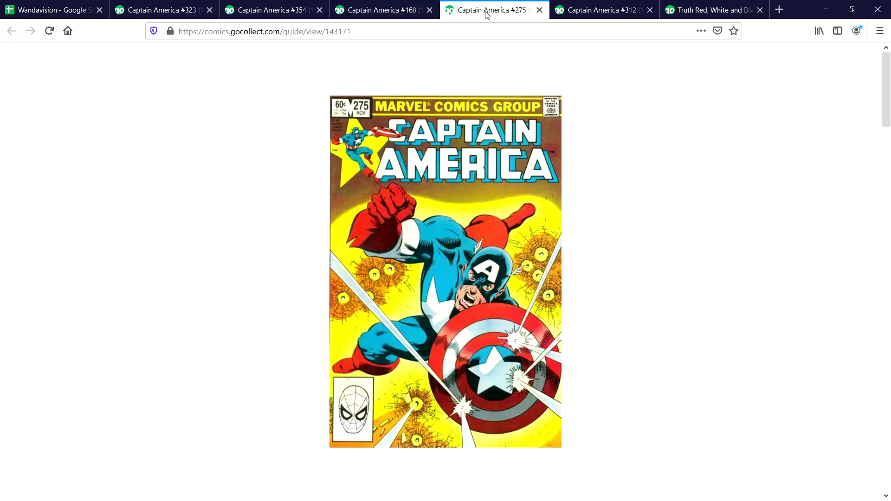
pyautogui.click(385, 13)
pyautogui.click(490, 10)
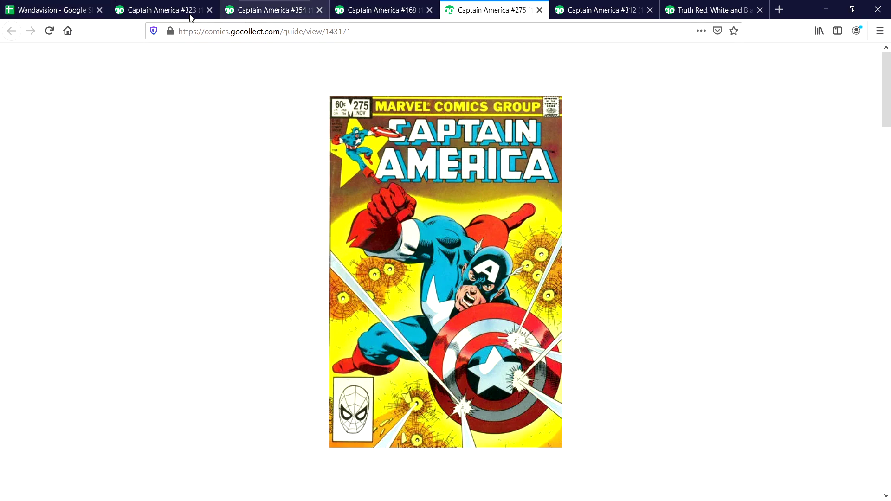
# Step: Examine Captain America 168's average raw prices across the three periods and its final growth/loss in the price sheet, highlighting each cell
pyautogui.click(44, 13)
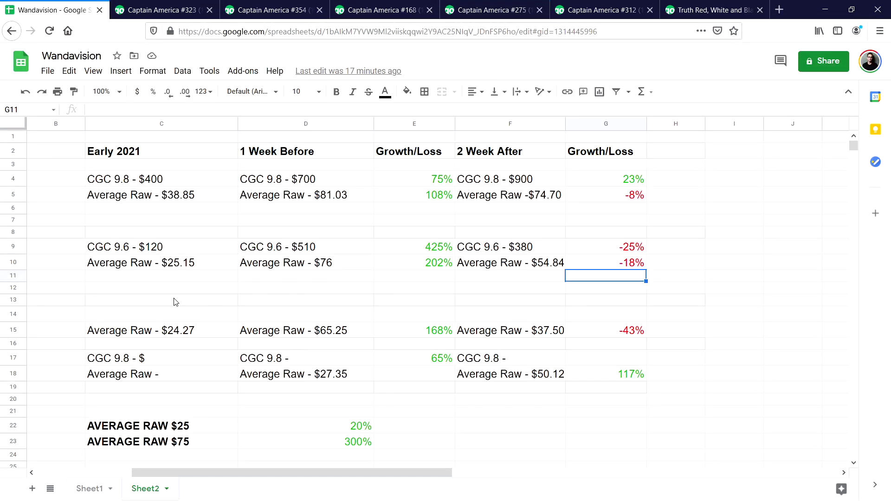
pyautogui.click(171, 332)
pyautogui.moveTo(298, 474); pyautogui.dragTo(165, 475)
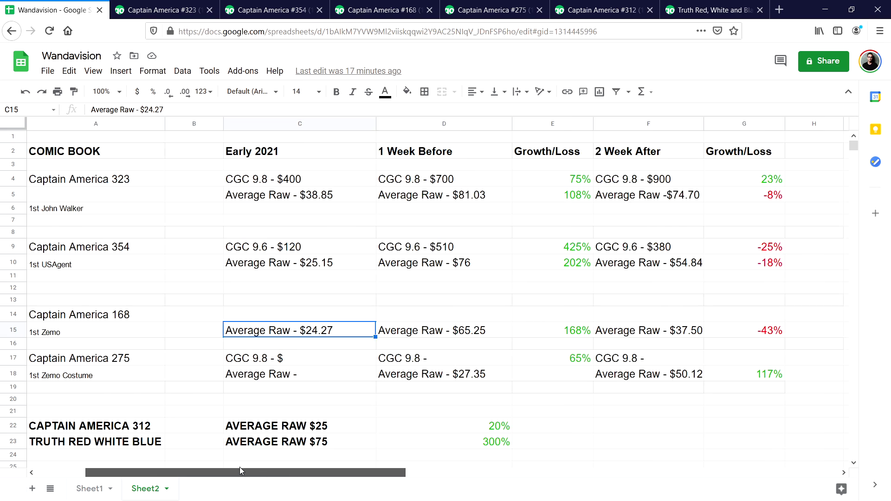
pyautogui.tripleClick(332, 325)
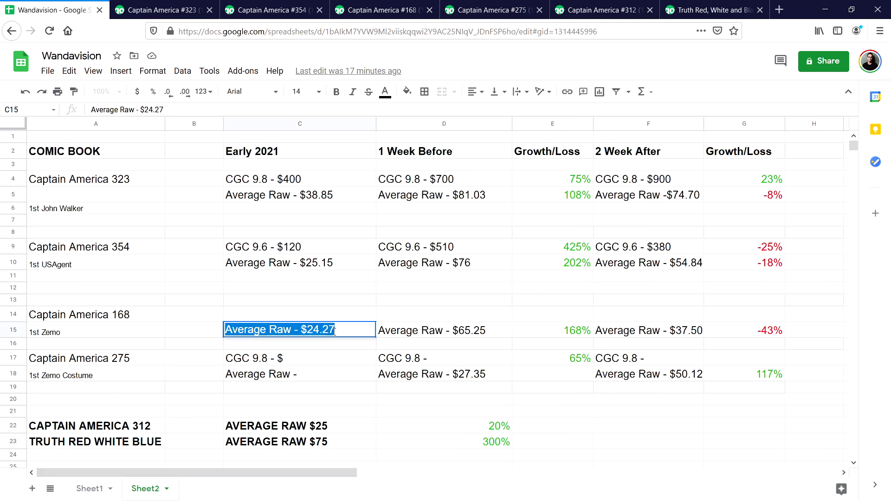
pyautogui.tripleClick(479, 330)
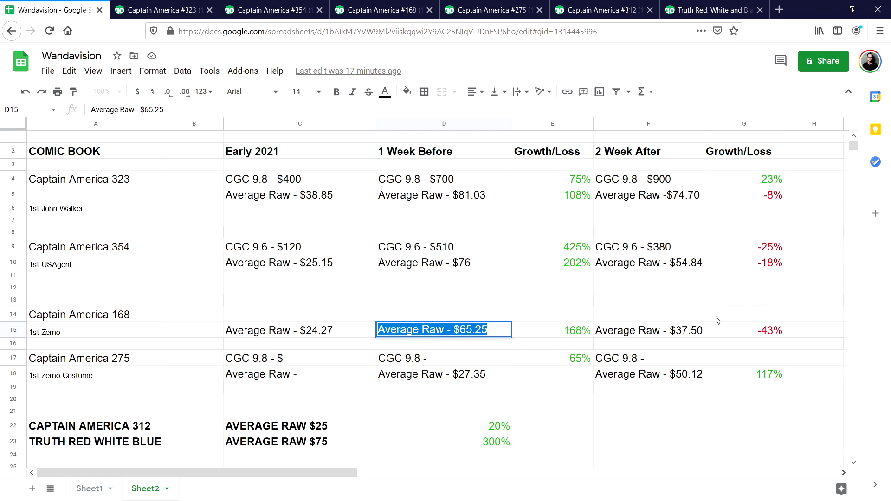
pyautogui.tripleClick(683, 334)
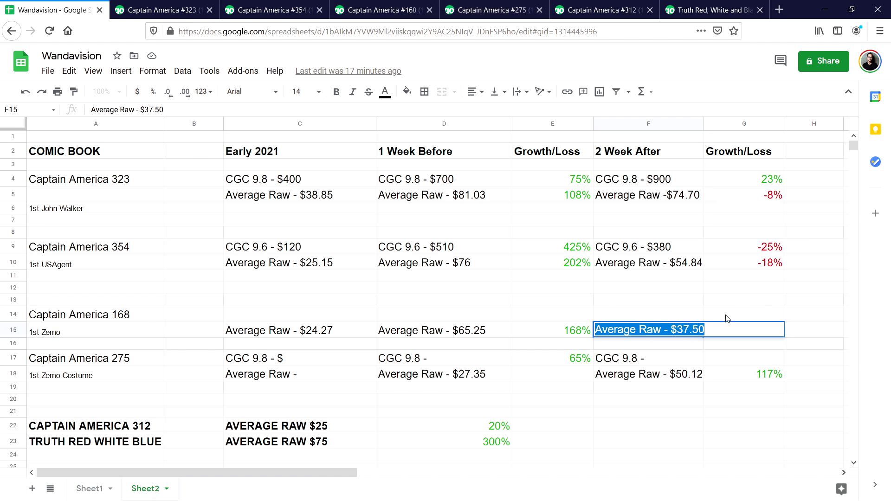
pyautogui.press('Escape')
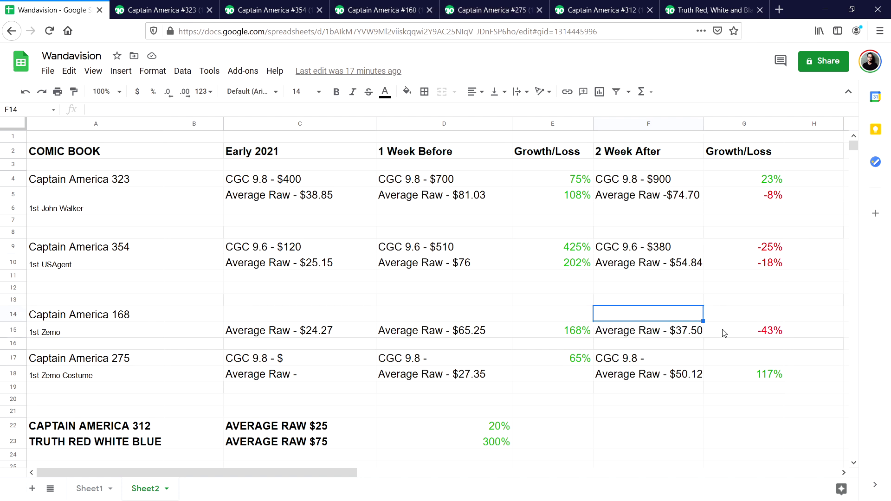
pyautogui.click(753, 336)
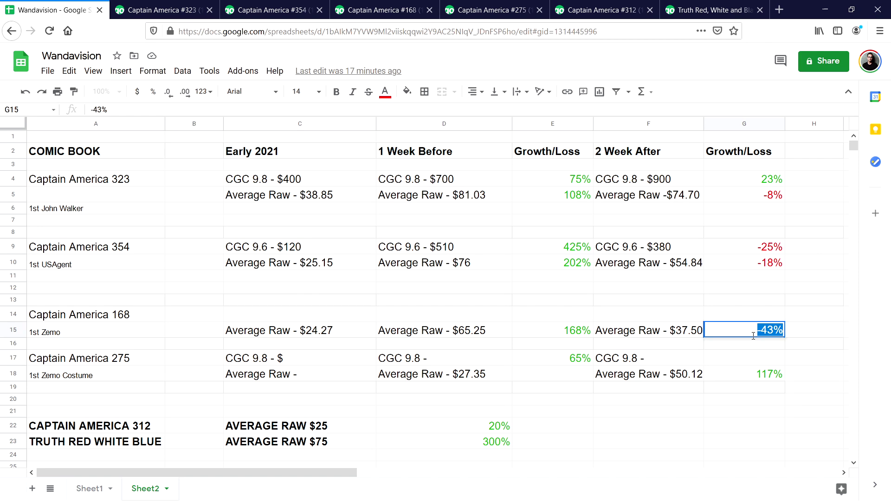
# Step: Look again at the Captain America #168 cover, followed by #275, and return to the price sheet
pyautogui.click(389, 10)
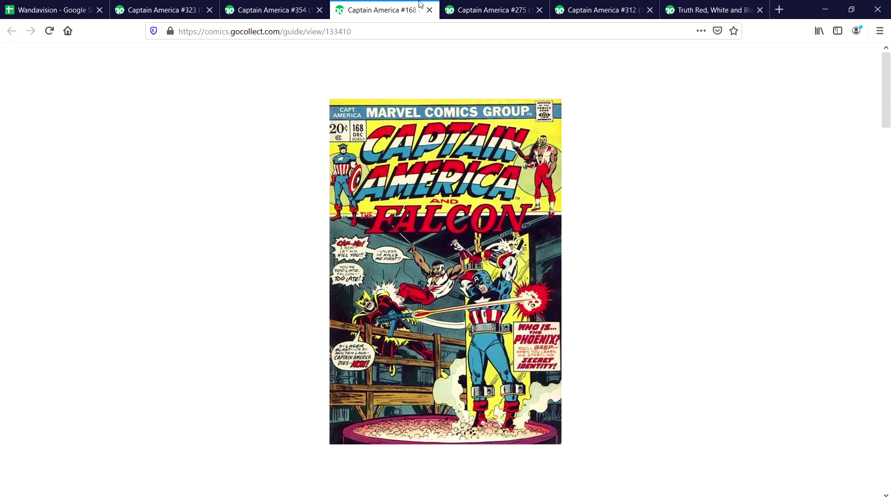
pyautogui.click(476, 12)
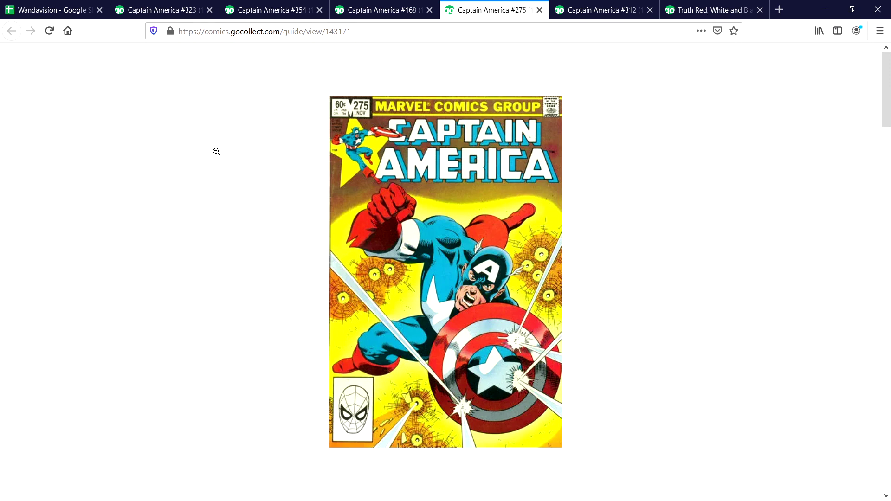
pyautogui.click(70, 12)
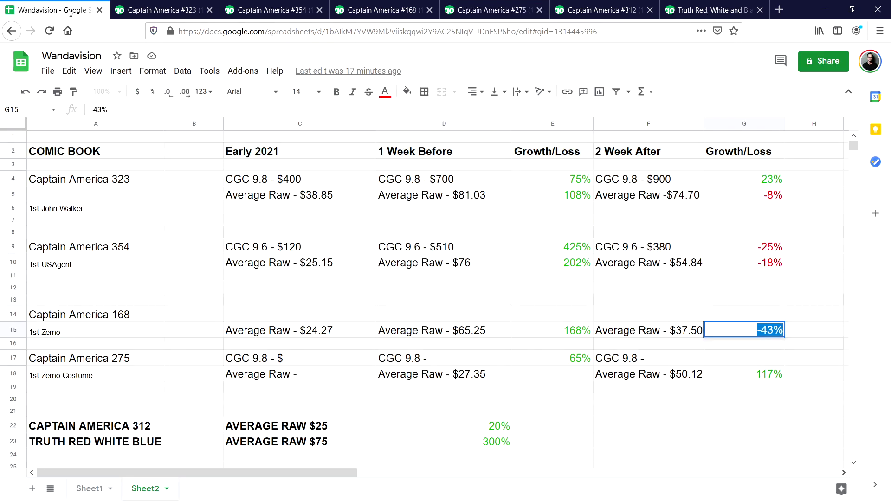
# Step: Examine Captain America 275's average raw prices for 1 Week Before and 2 Week After and the resulting growth/loss, selecting each cell
pyautogui.click(506, 373)
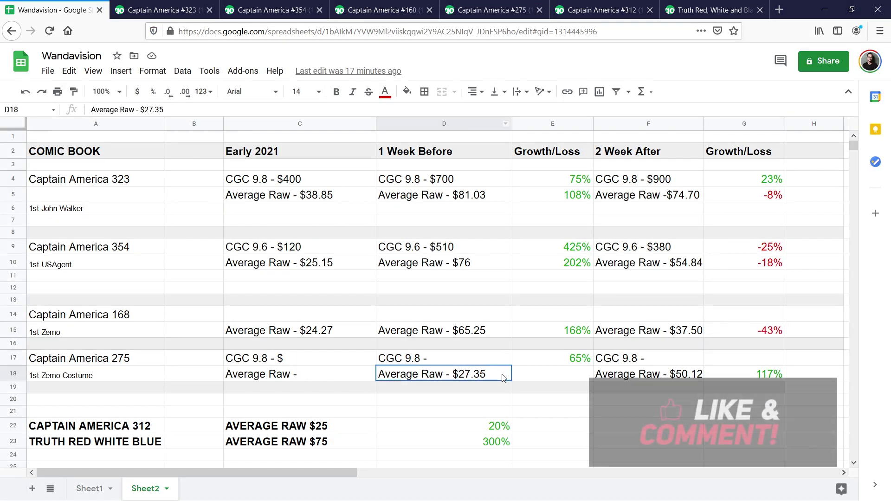
pyautogui.tripleClick(503, 374)
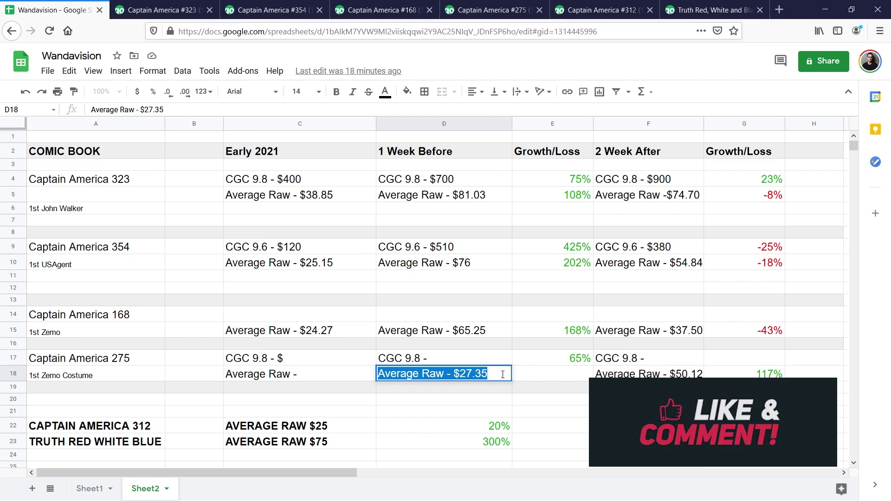
pyautogui.click(689, 374)
pyautogui.tripleClick(689, 373)
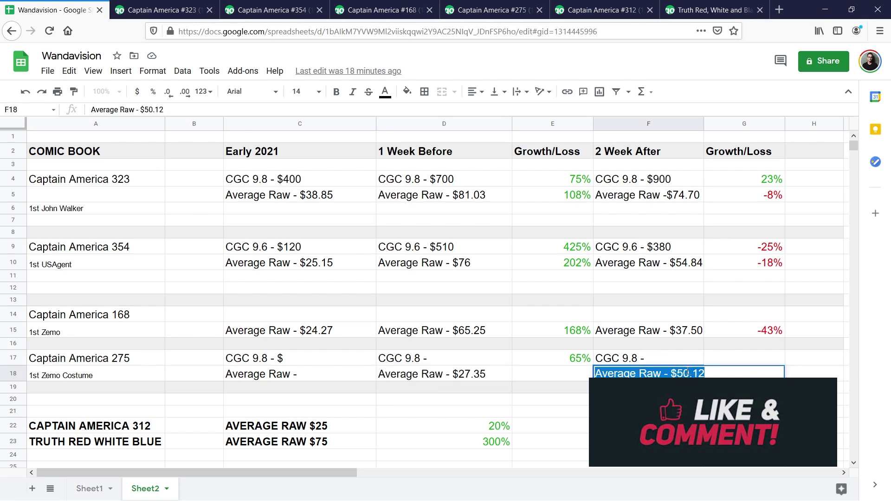
pyautogui.click(759, 374)
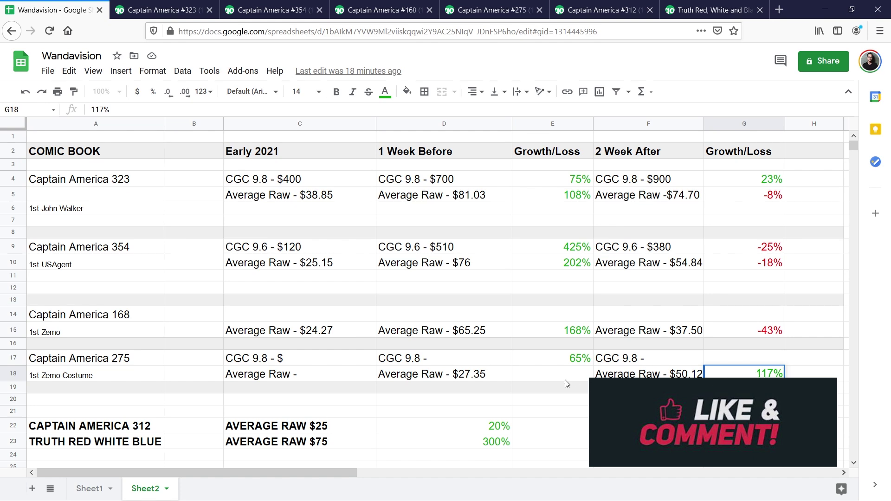
pyautogui.click(641, 374)
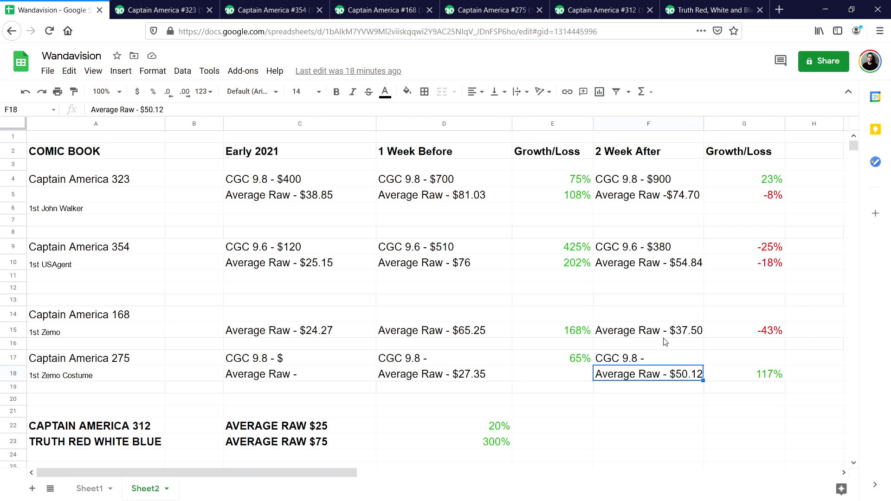
# Step: Compare the GoCollect covers of Captain America #168 and #275, switching back and forth and finishing on #275
pyautogui.click(372, 11)
pyautogui.click(509, 11)
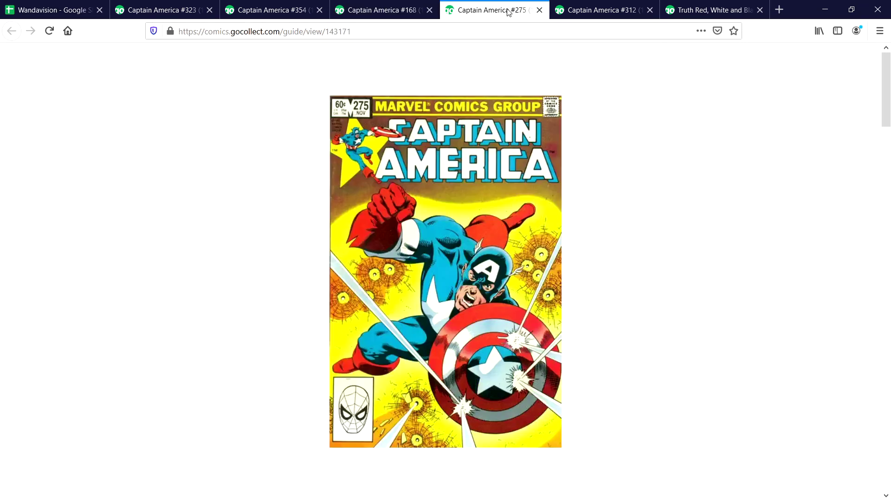
pyautogui.click(385, 10)
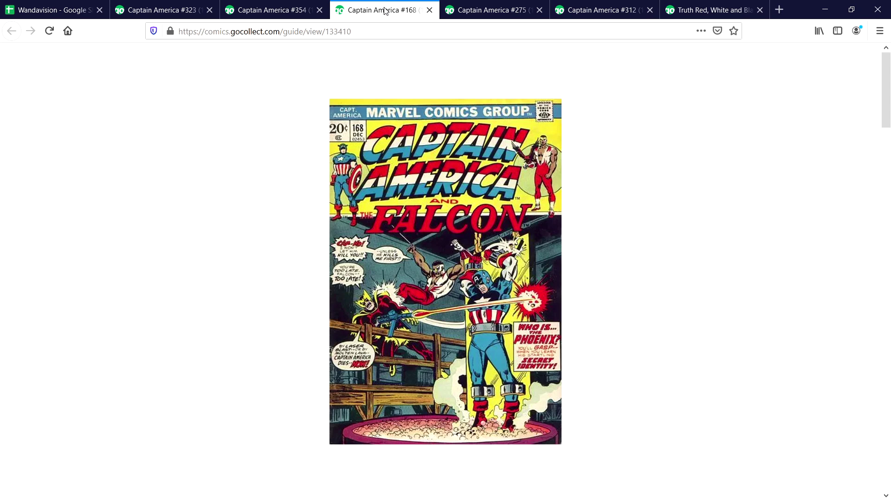
pyautogui.click(483, 11)
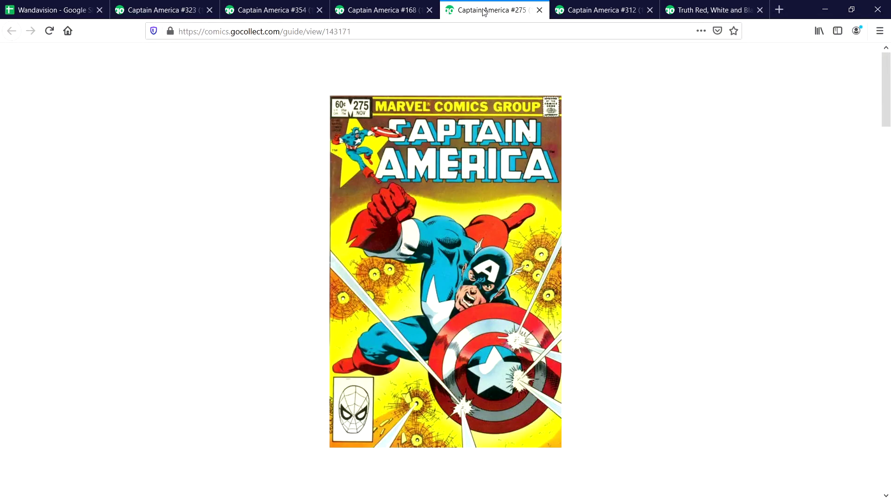